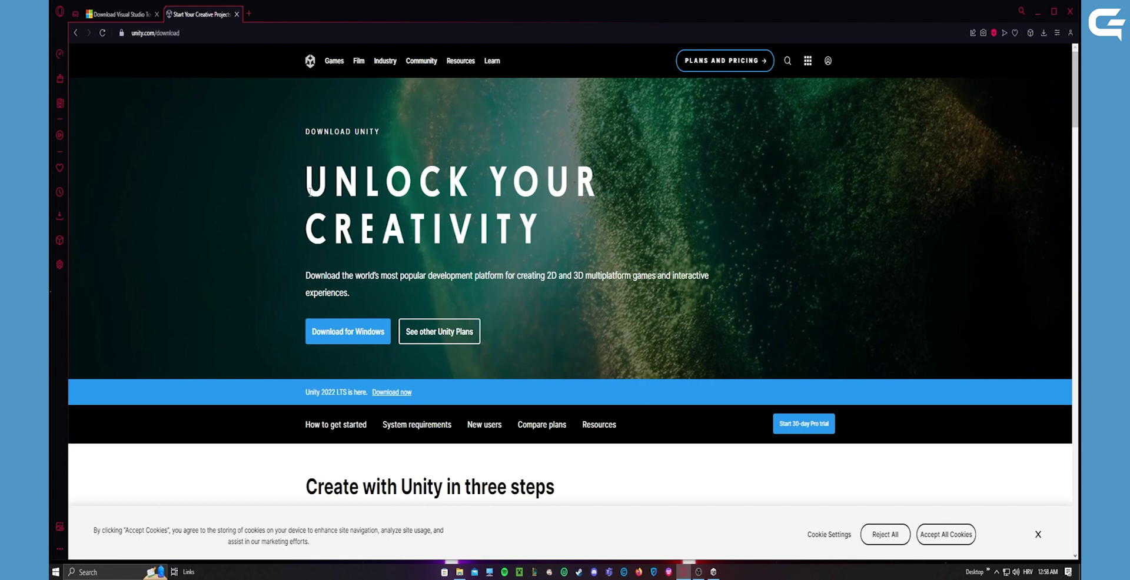
# Review the Visual Studio 2022 and Visual Studio Code download options on the Visual Studio downloads page.
pyautogui.click(133, 20)
pyautogui.scroll(-2, 268, 256)
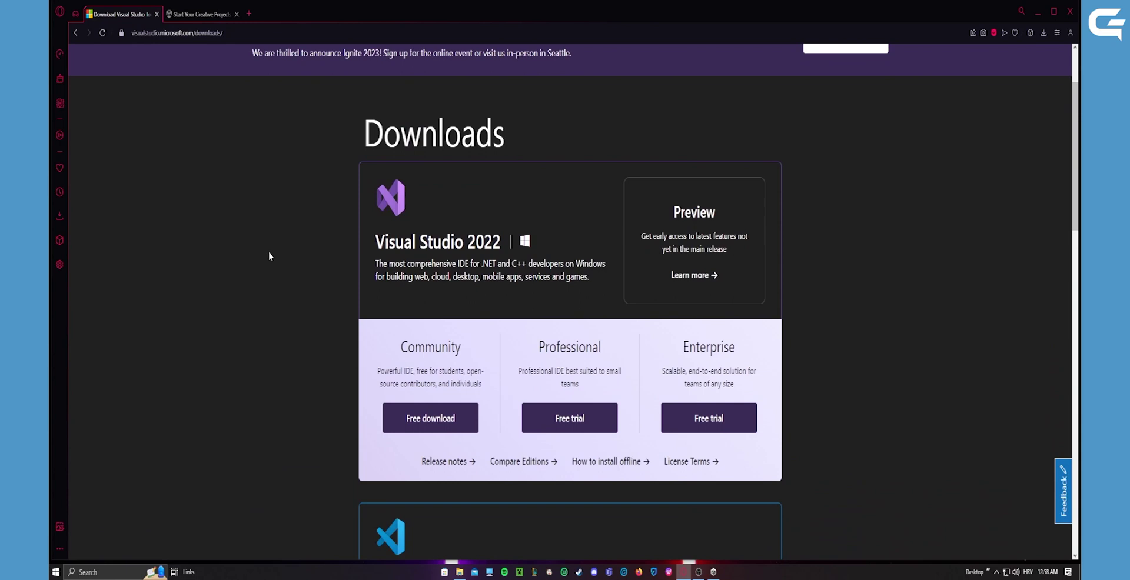
pyautogui.scroll(-3, 269, 256)
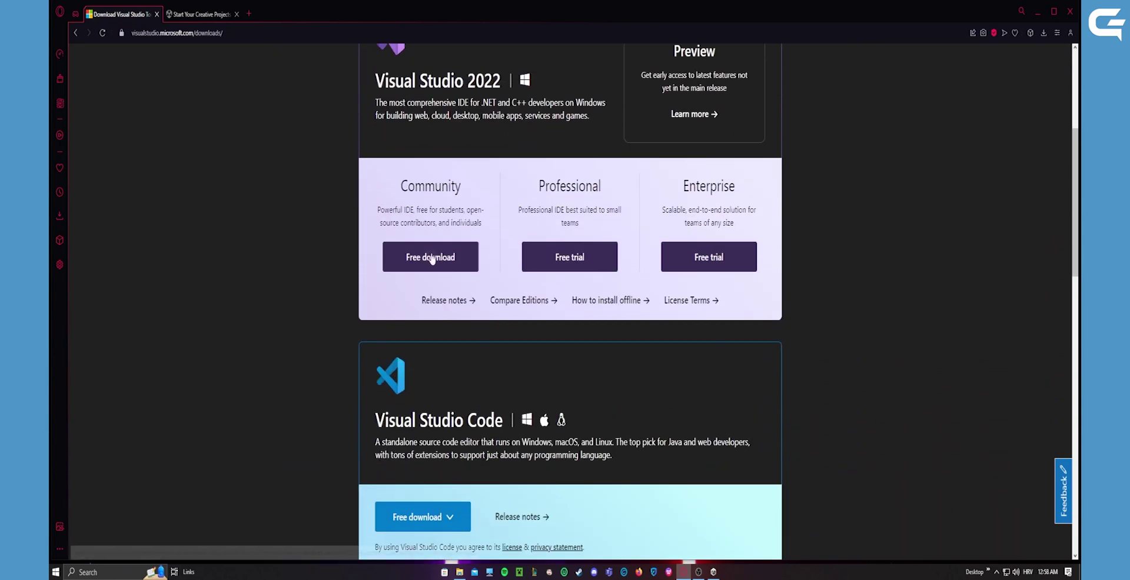
pyautogui.scroll(-3, 335, 257)
pyautogui.scroll(8, 331, 254)
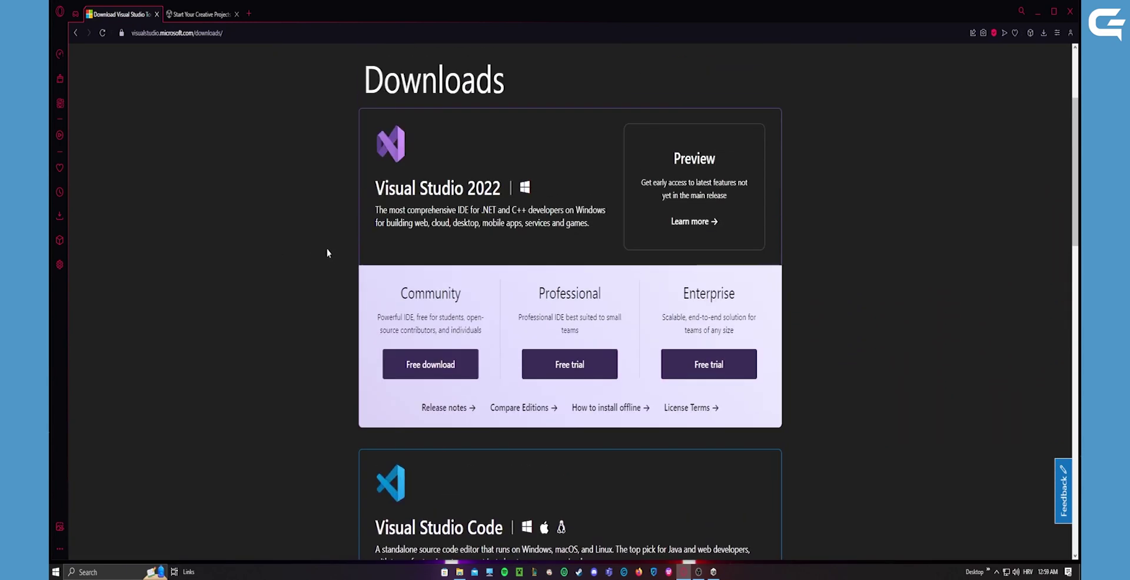
# Switch to File Explorer to check UnityHubSetup.exe in the unity folder, leaving the desktop clear.
pyautogui.click(1038, 11)
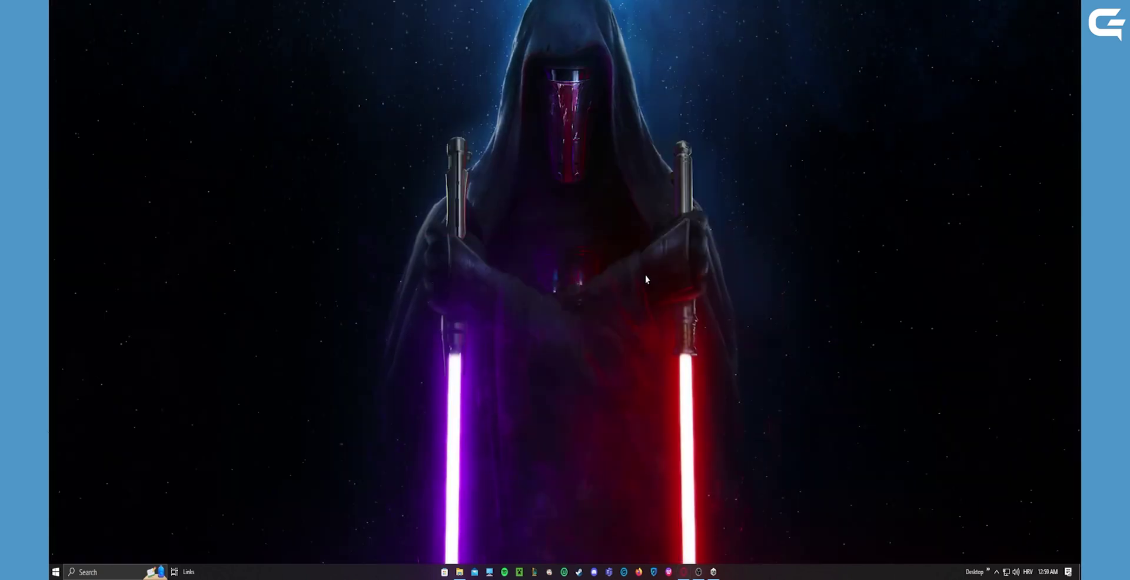
pyautogui.click(461, 570)
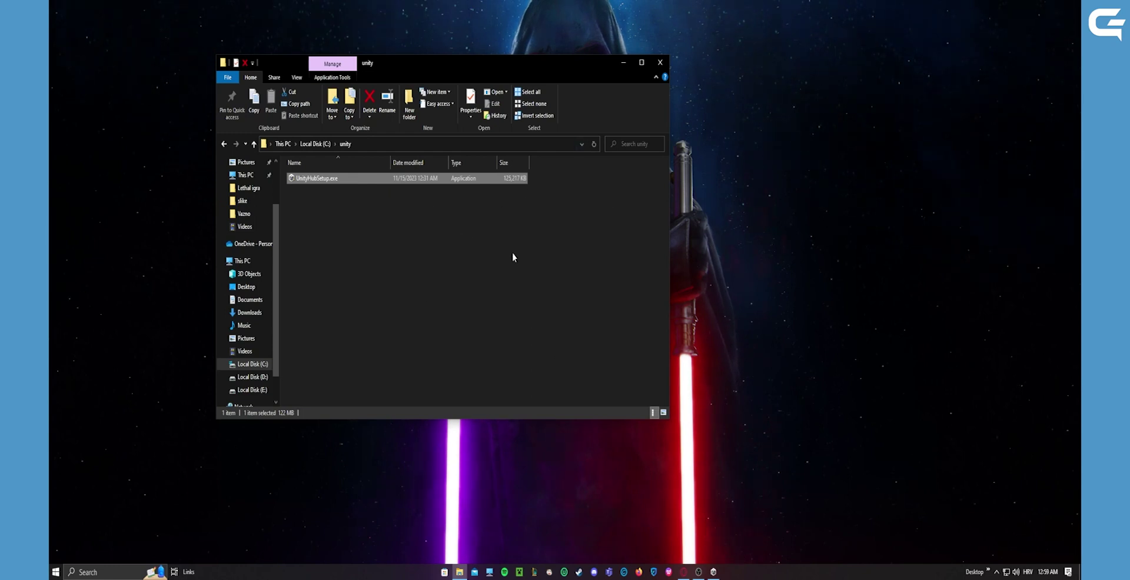
pyautogui.click(624, 63)
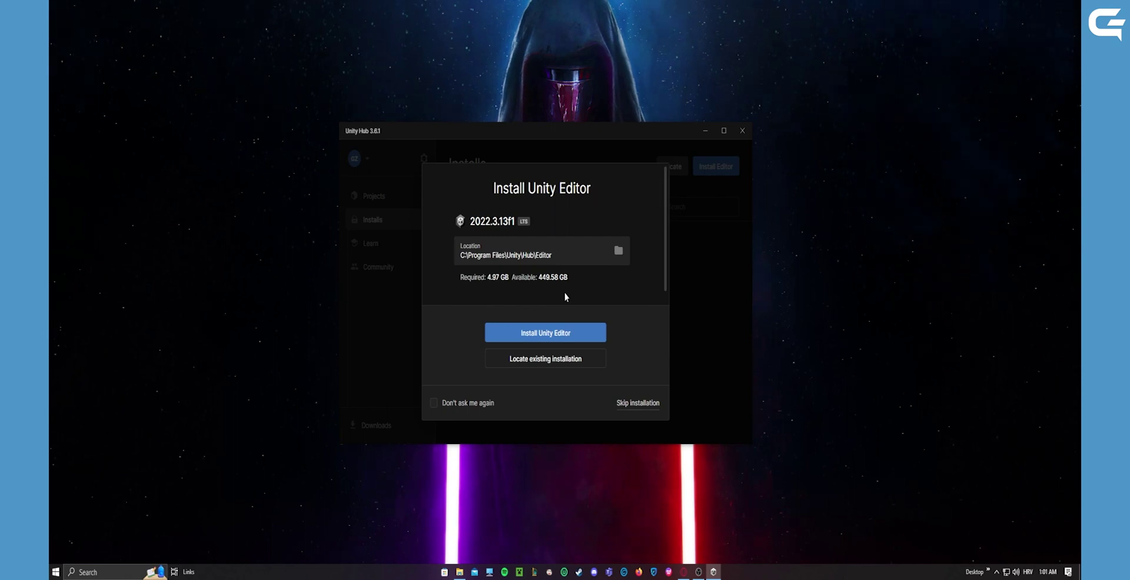
# Start installing Unity Editor 2022.3.13f1 LTS in the default location and check its component downloads.
pyautogui.click(559, 331)
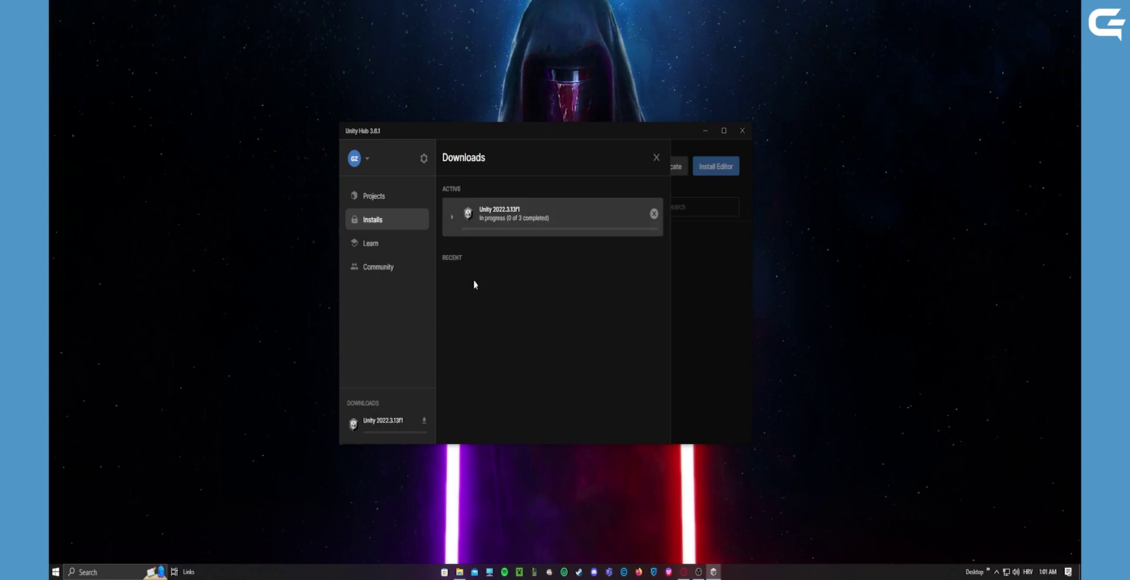
pyautogui.click(519, 229)
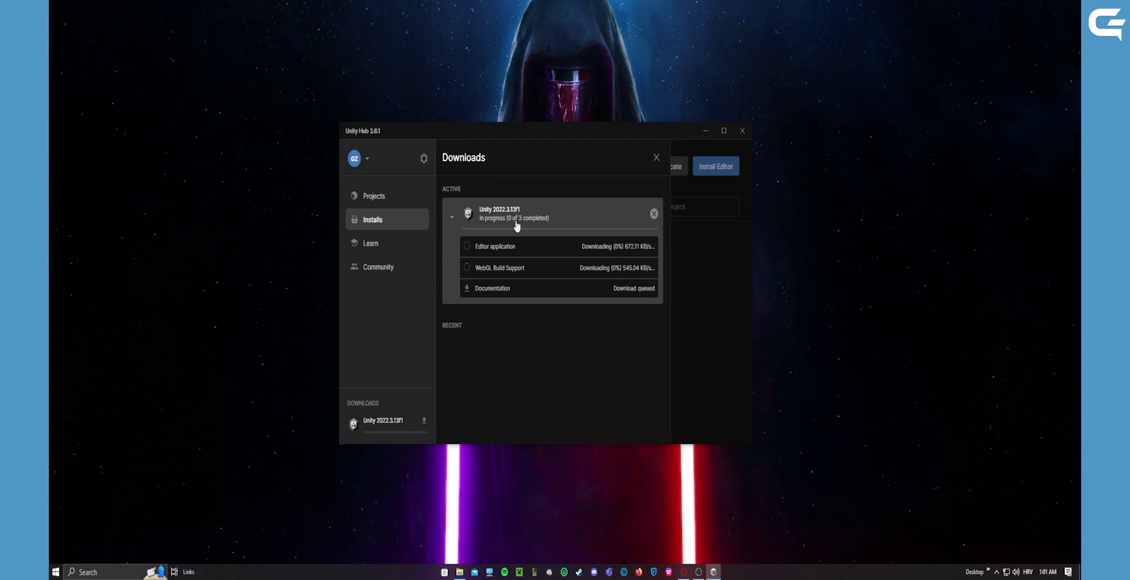
pyautogui.press('Escape')
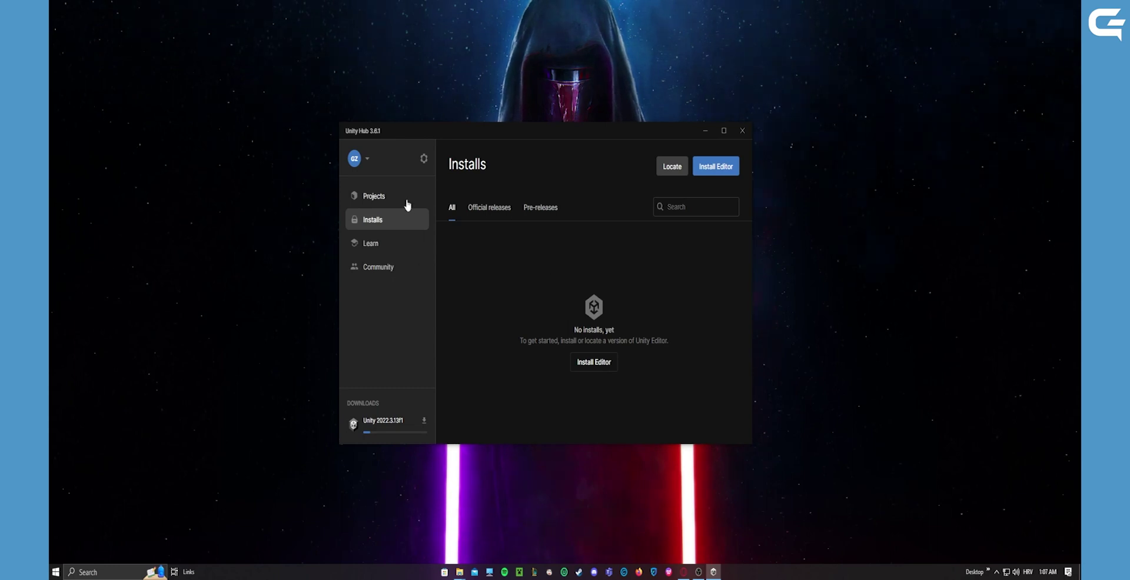
# Browse the featured, recommended and downloaded learning content in Unity Hub's Learn section.
pyautogui.click(380, 248)
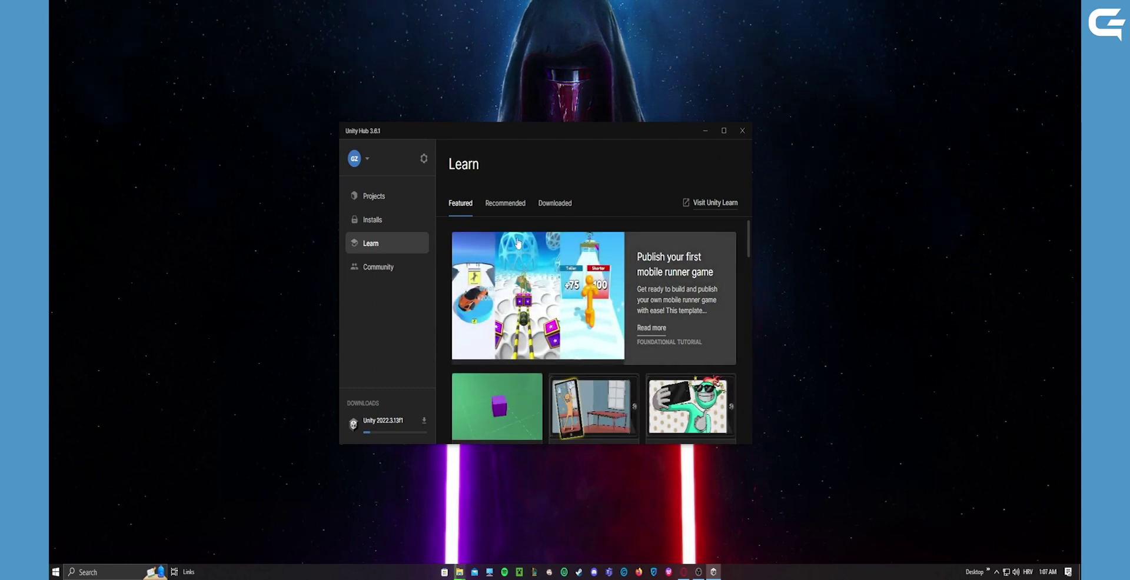
pyautogui.scroll(-1, 519, 283)
pyautogui.scroll(-3, 518, 283)
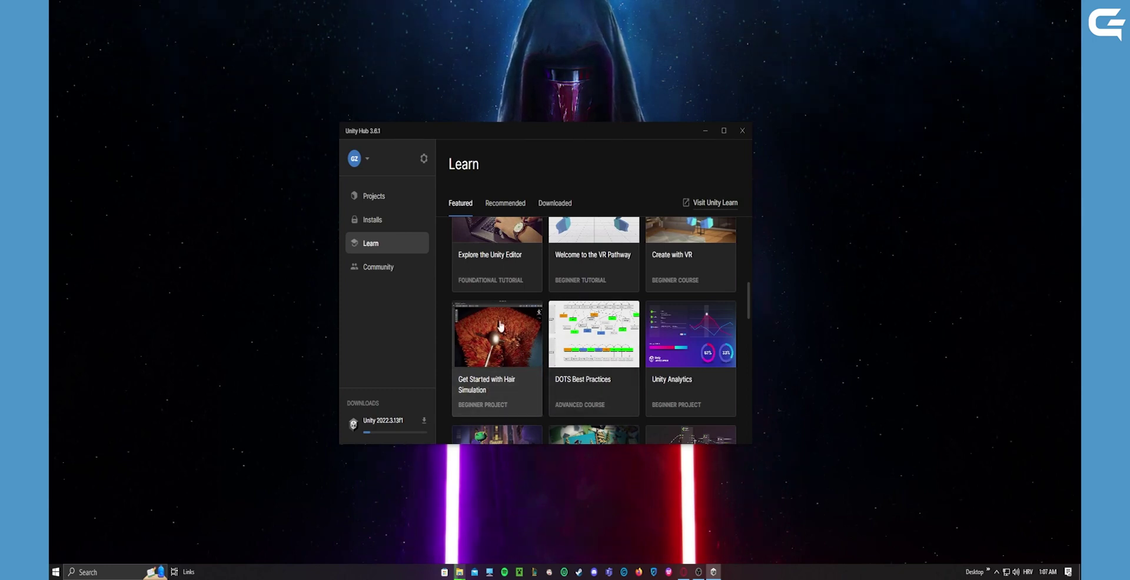
pyautogui.scroll(-2, 564, 348)
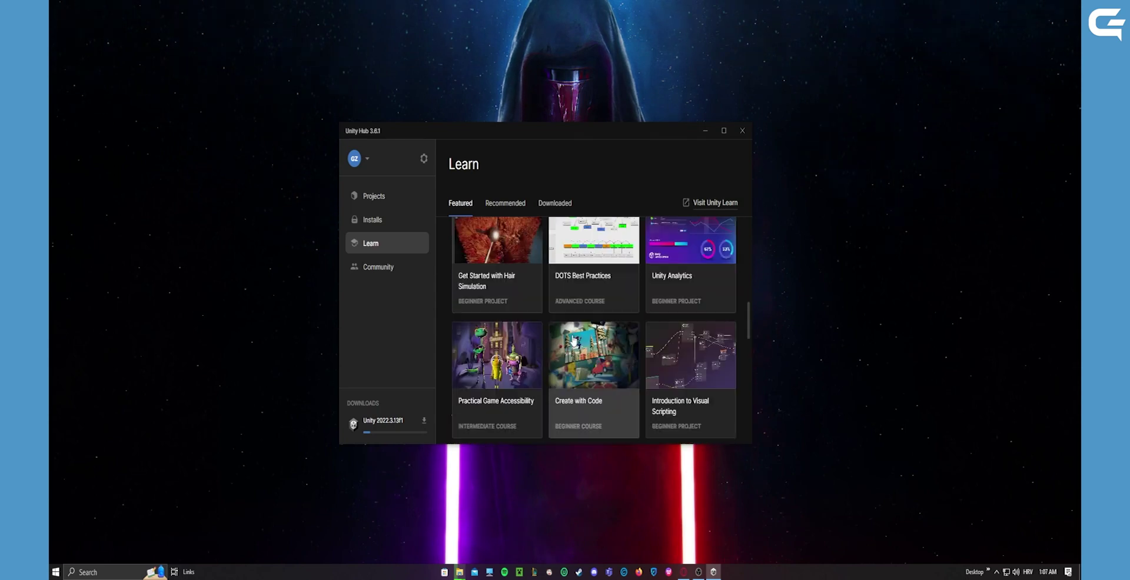
pyautogui.click(522, 206)
pyautogui.click(559, 212)
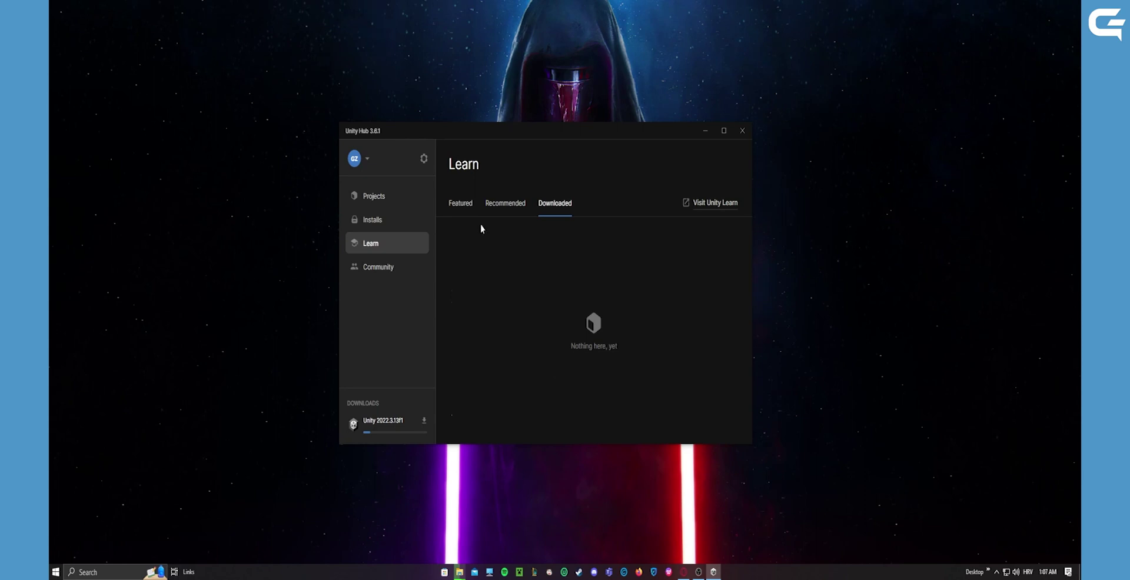
pyautogui.click(473, 207)
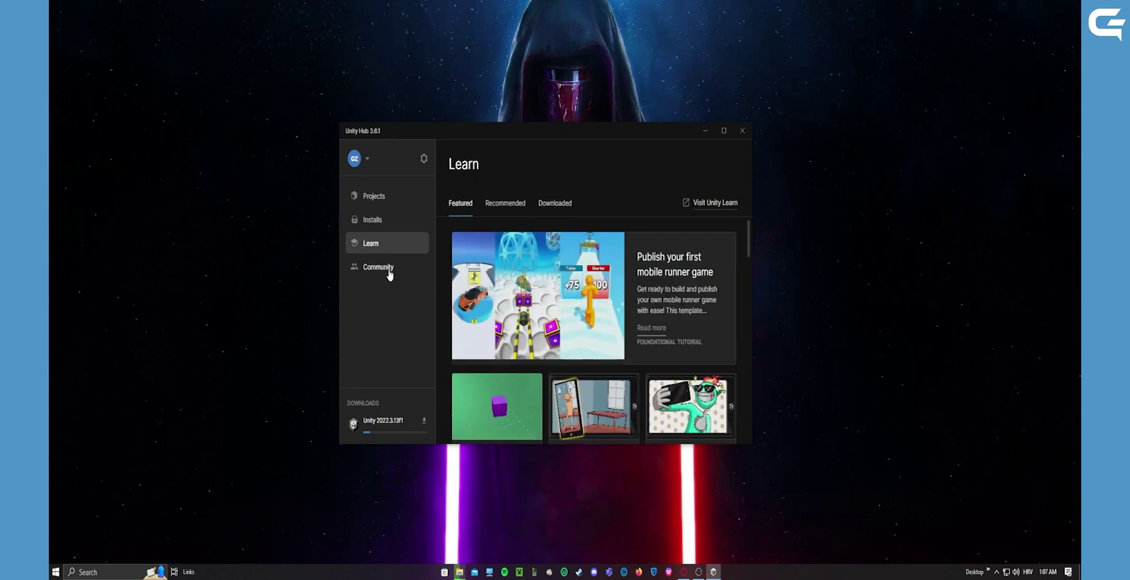
# Examine the Community resources, from the Unity Asset Store and Blog to Discussions, Forums and Unity Pulse.
pyautogui.click(391, 269)
pyautogui.scroll(-4, 585, 341)
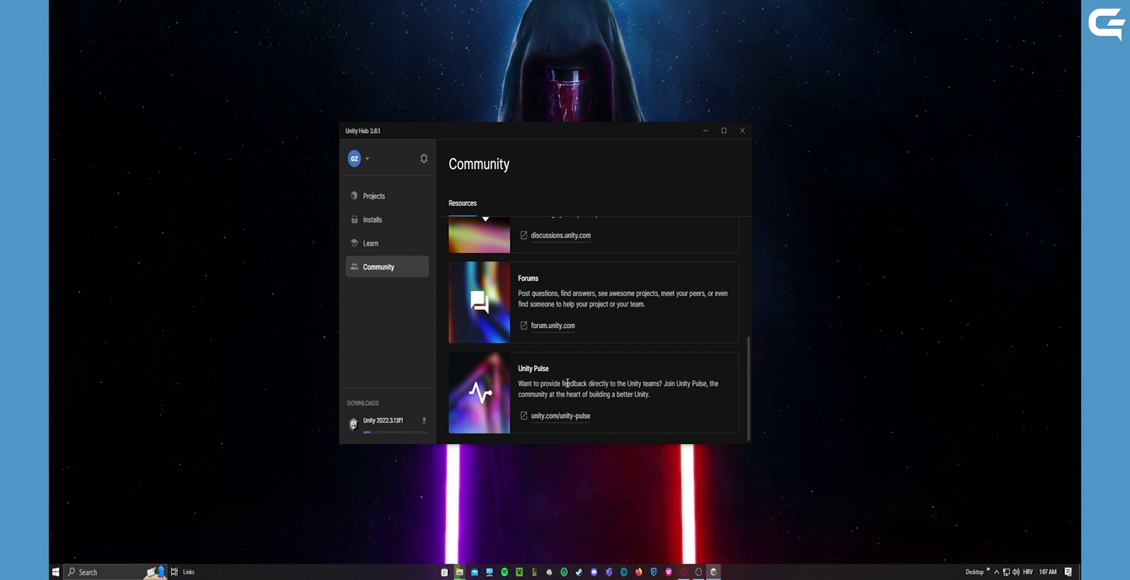
pyautogui.scroll(4, 568, 383)
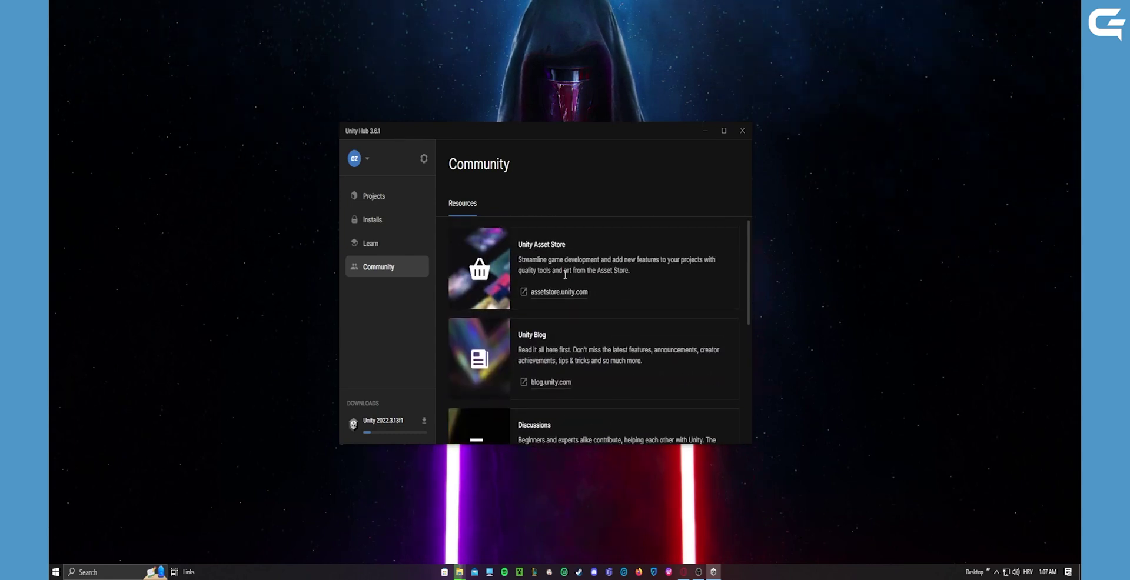
pyautogui.moveTo(519, 259); pyautogui.dragTo(644, 276)
pyautogui.click(645, 276)
pyautogui.scroll(-1, 577, 289)
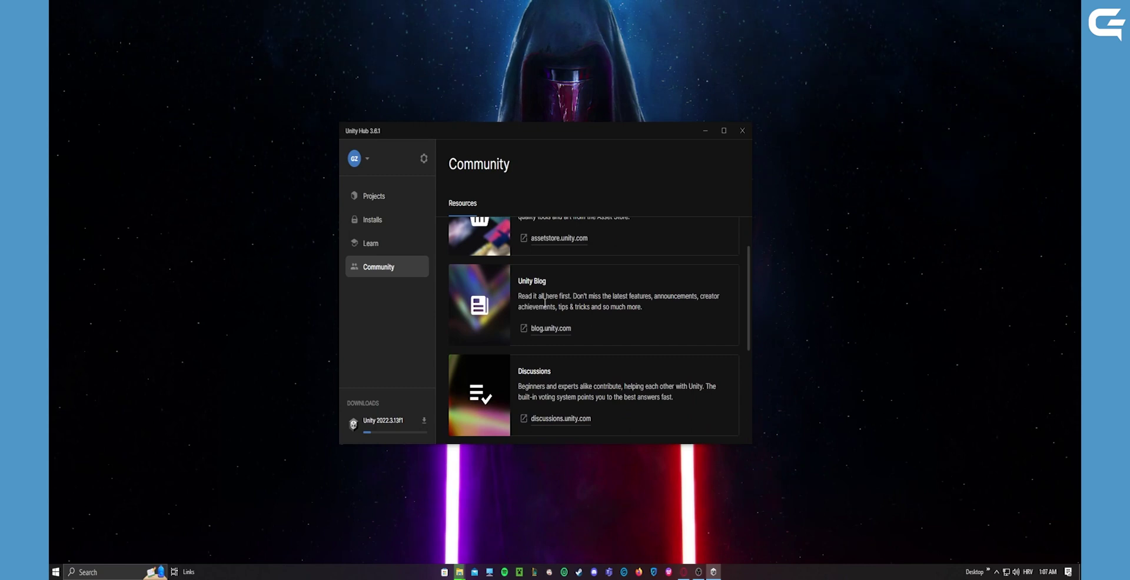
pyautogui.scroll(-2, 545, 302)
pyautogui.scroll(-2, 547, 283)
pyautogui.scroll(2, 528, 365)
pyautogui.scroll(-2, 543, 345)
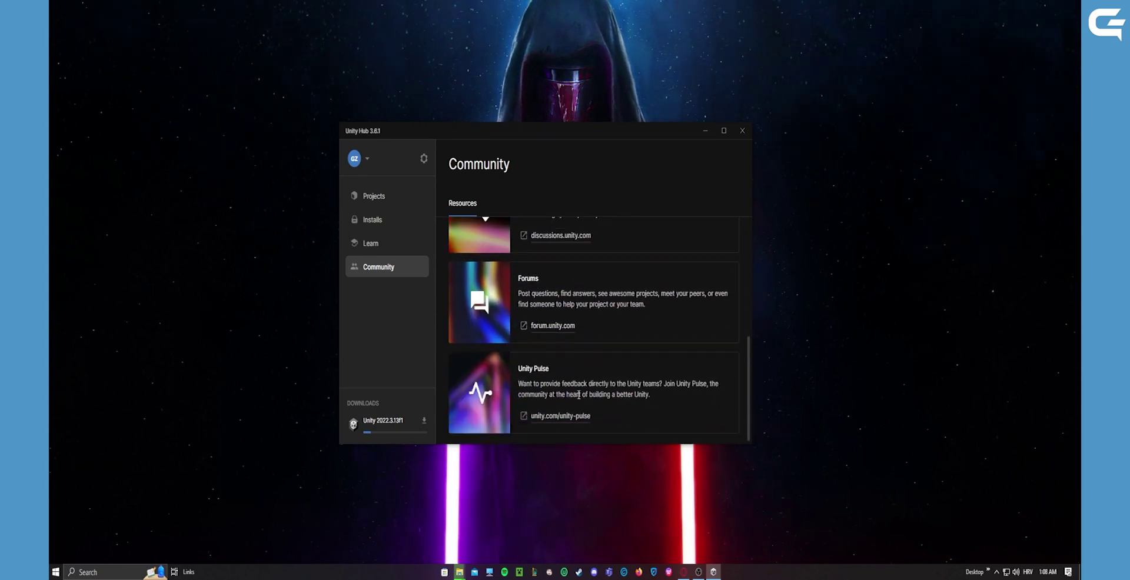
pyautogui.scroll(3, 504, 354)
pyautogui.scroll(-2, 550, 348)
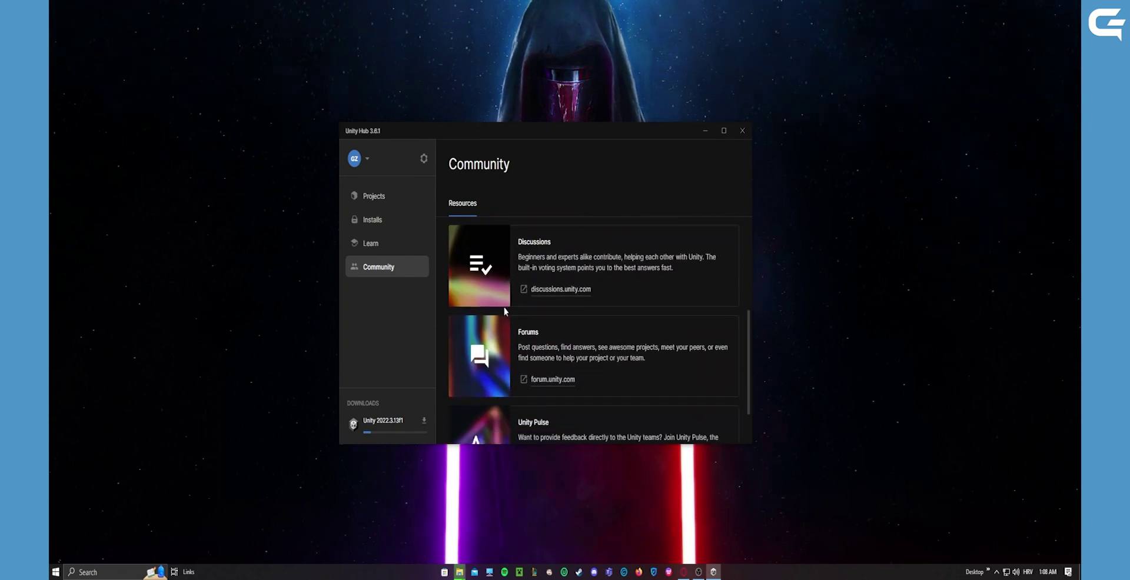
pyautogui.scroll(-1, 510, 307)
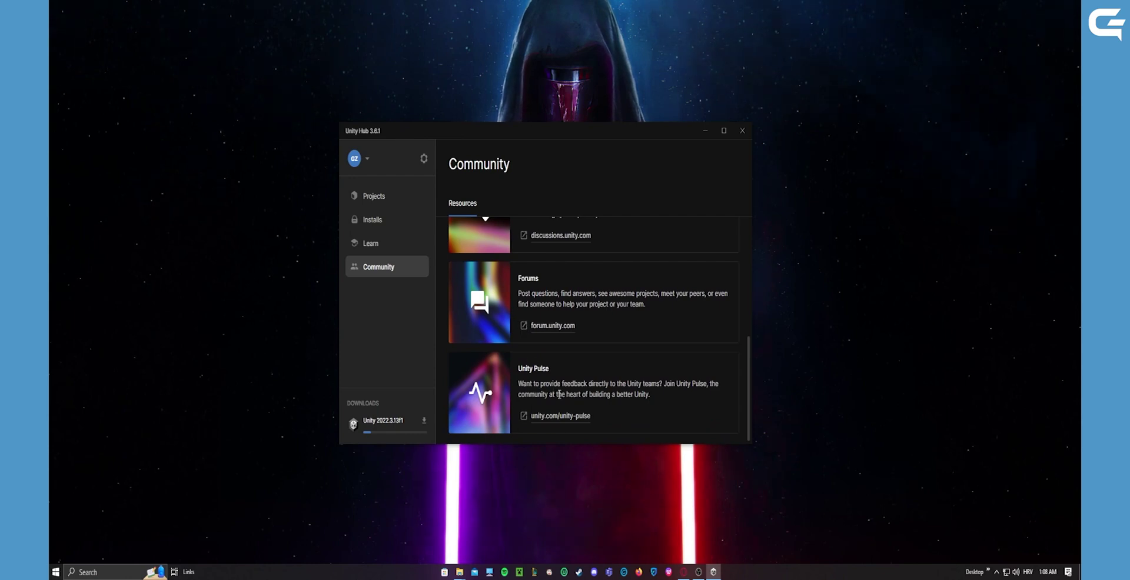
pyautogui.scroll(3, 571, 398)
pyautogui.scroll(1, 574, 393)
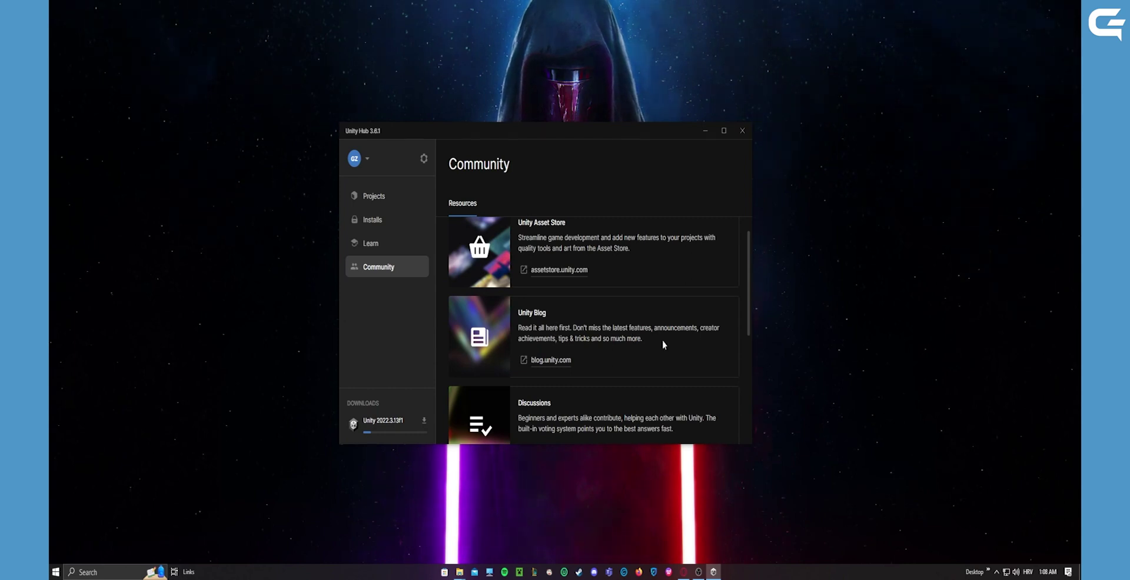
pyautogui.scroll(1, 627, 338)
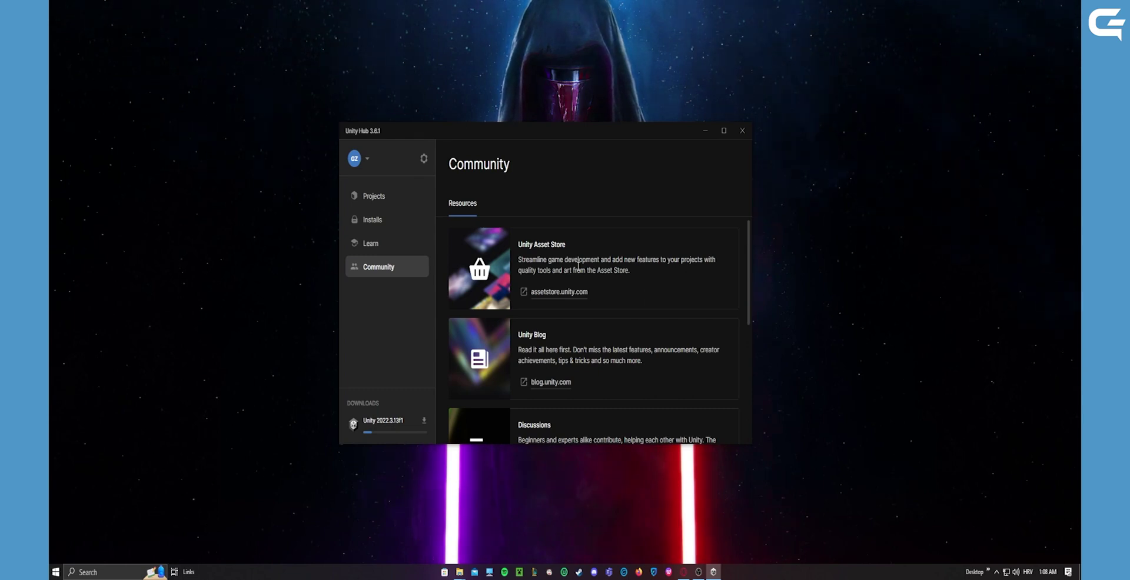
# Look over the lists of editor installs and projects in Unity Hub.
pyautogui.click(374, 222)
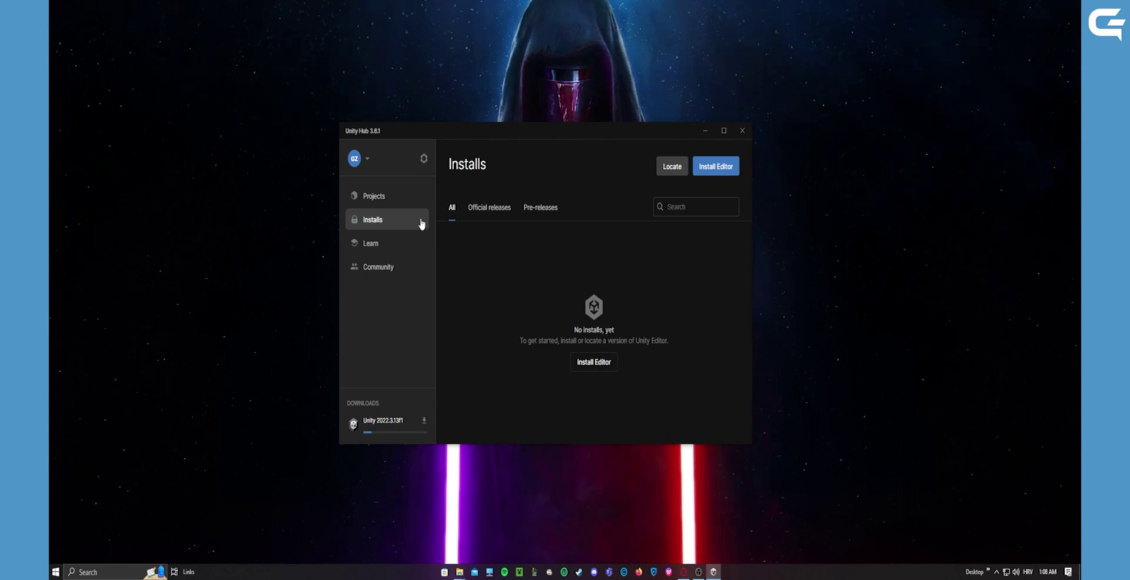
pyautogui.click(398, 200)
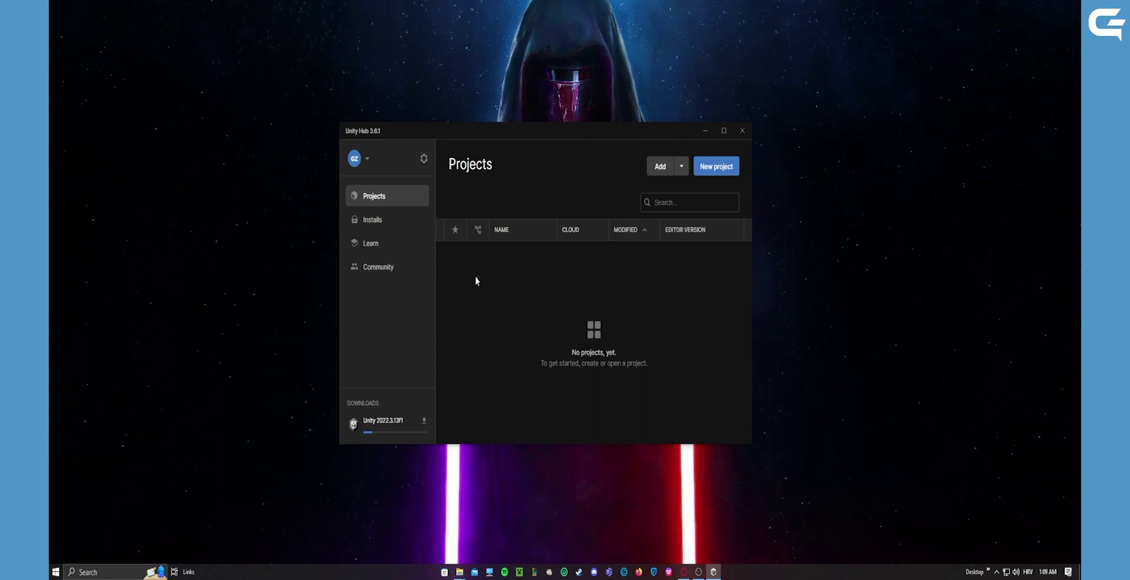
pyautogui.click(391, 221)
# Check the component details of the Unity 2022.3.13f1 download and return to the list of installs.
pyautogui.click(377, 425)
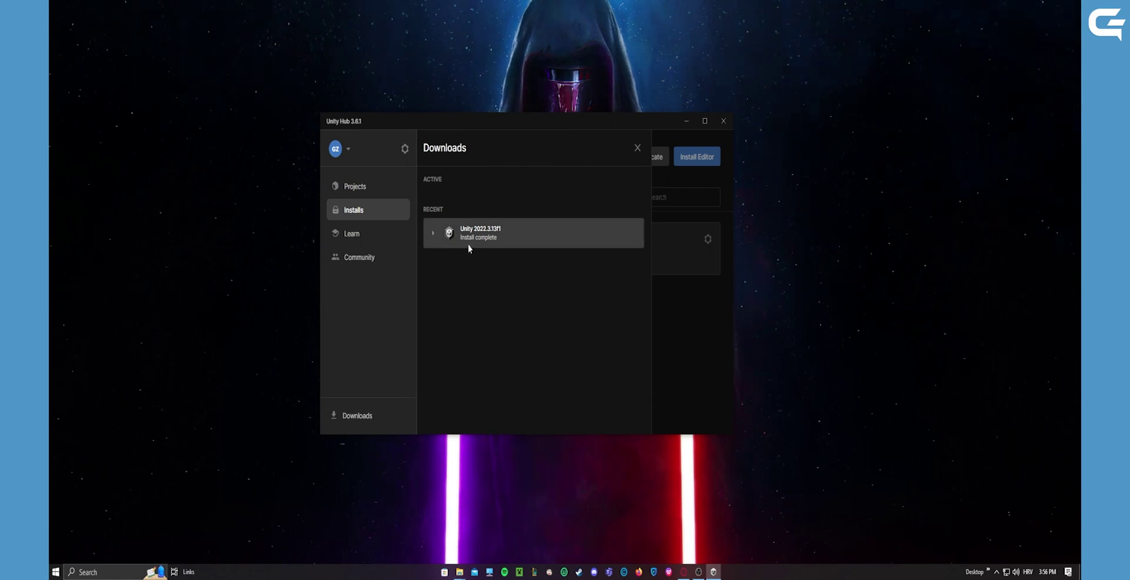
pyautogui.click(433, 235)
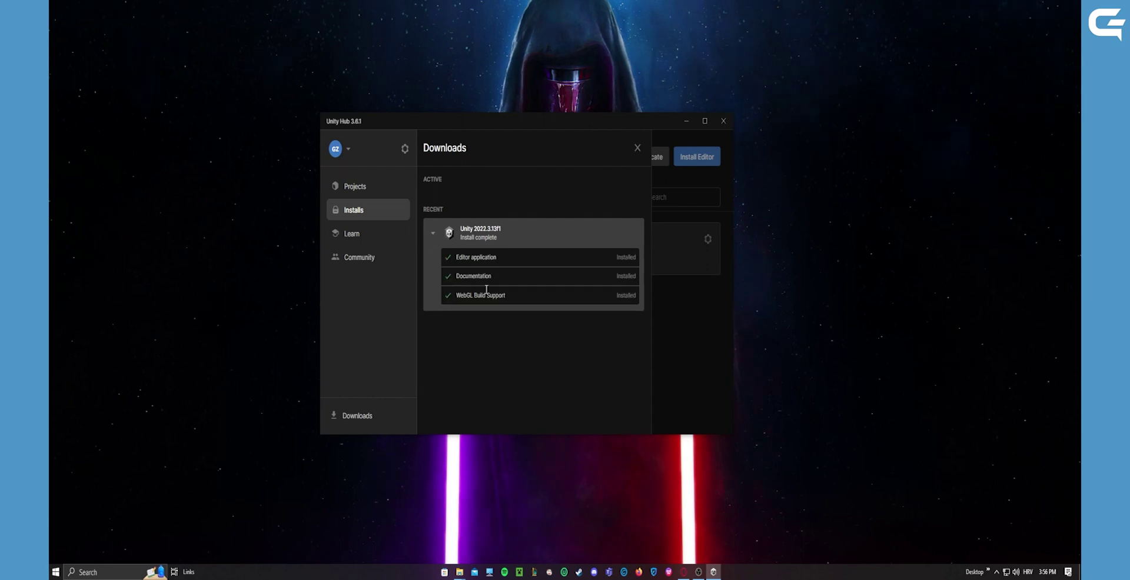
pyautogui.click(433, 234)
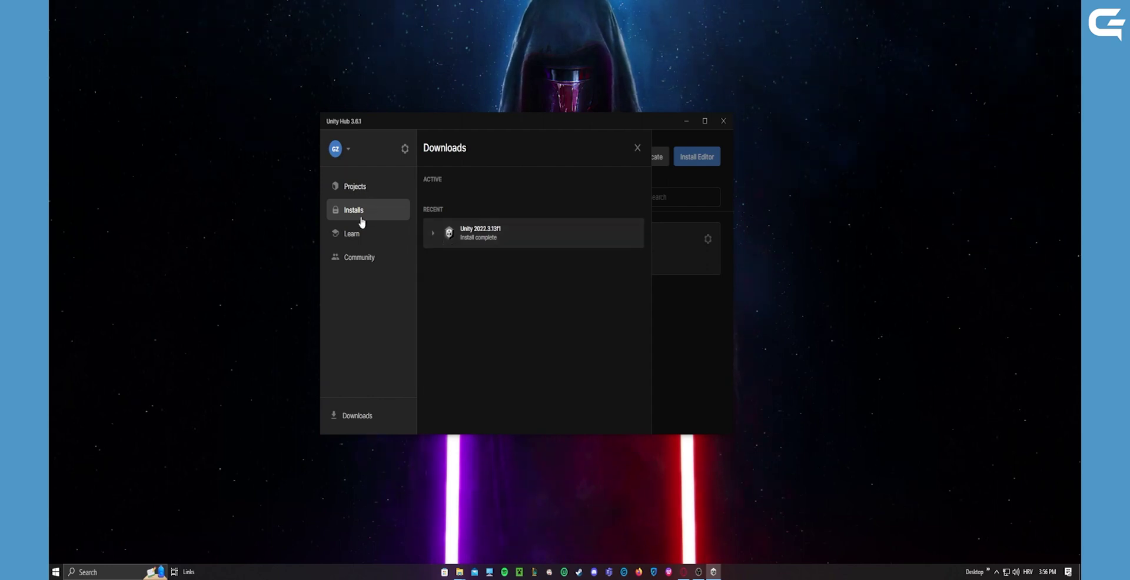
pyautogui.click(361, 188)
pyautogui.click(362, 210)
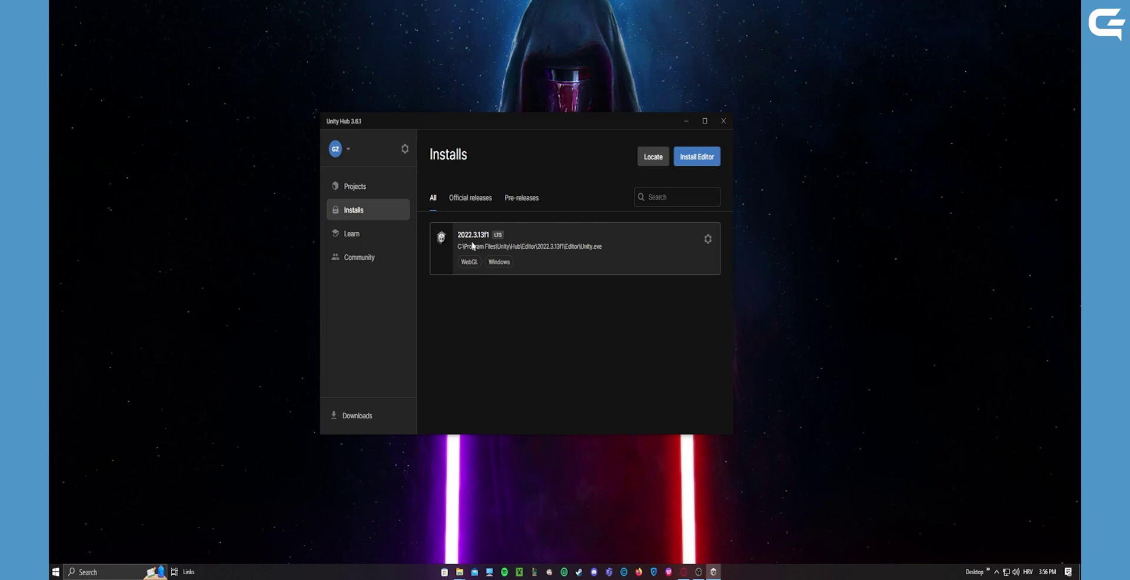
# Show the 2022.3.13f1 editor installation in File Explorer.
pyautogui.click(708, 239)
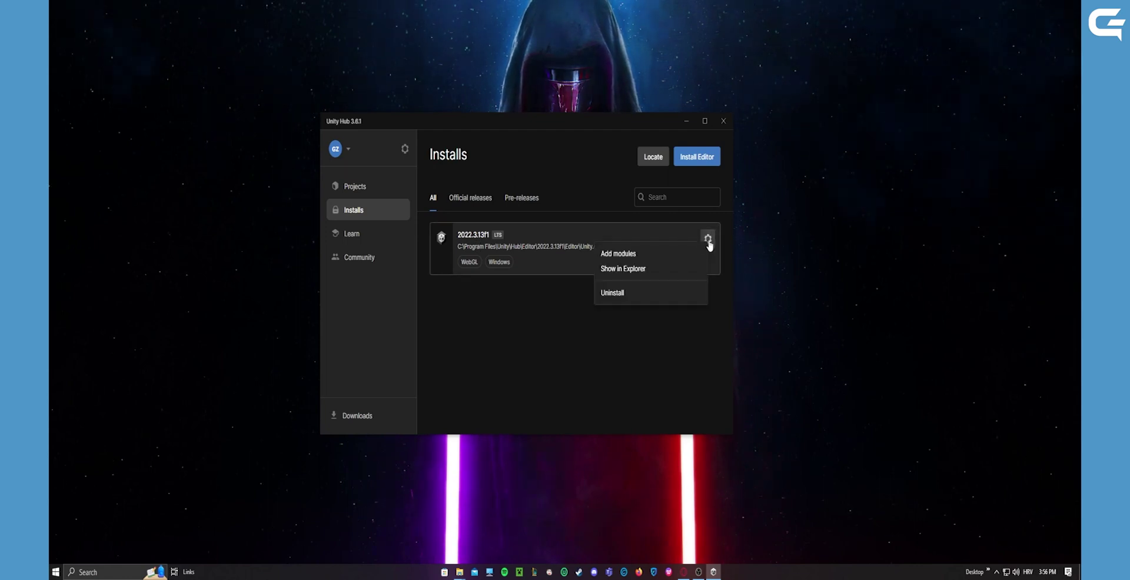
pyautogui.click(708, 242)
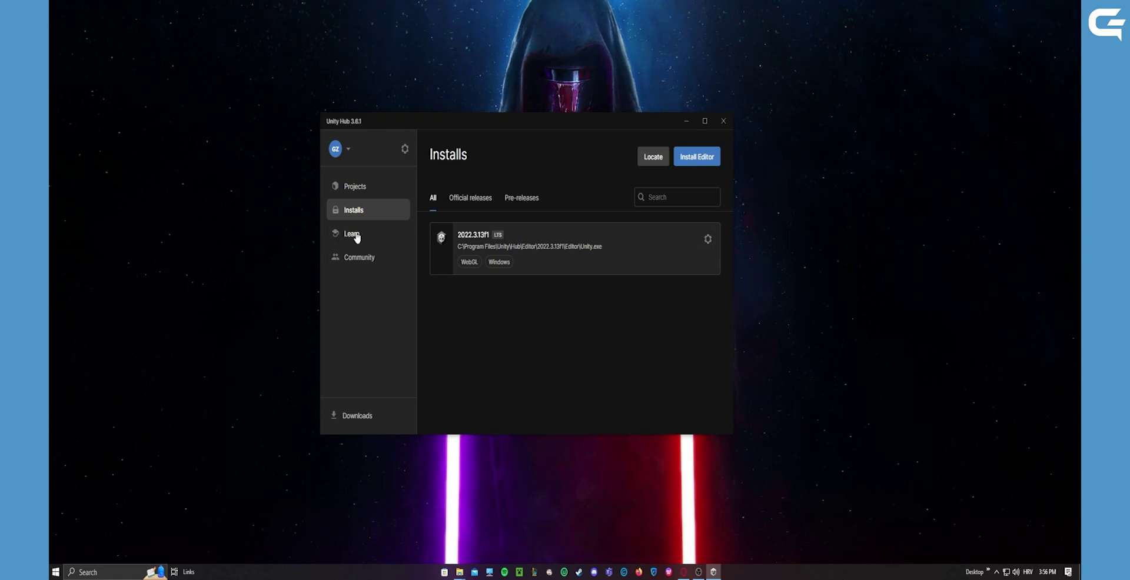
pyautogui.rightClick(521, 252)
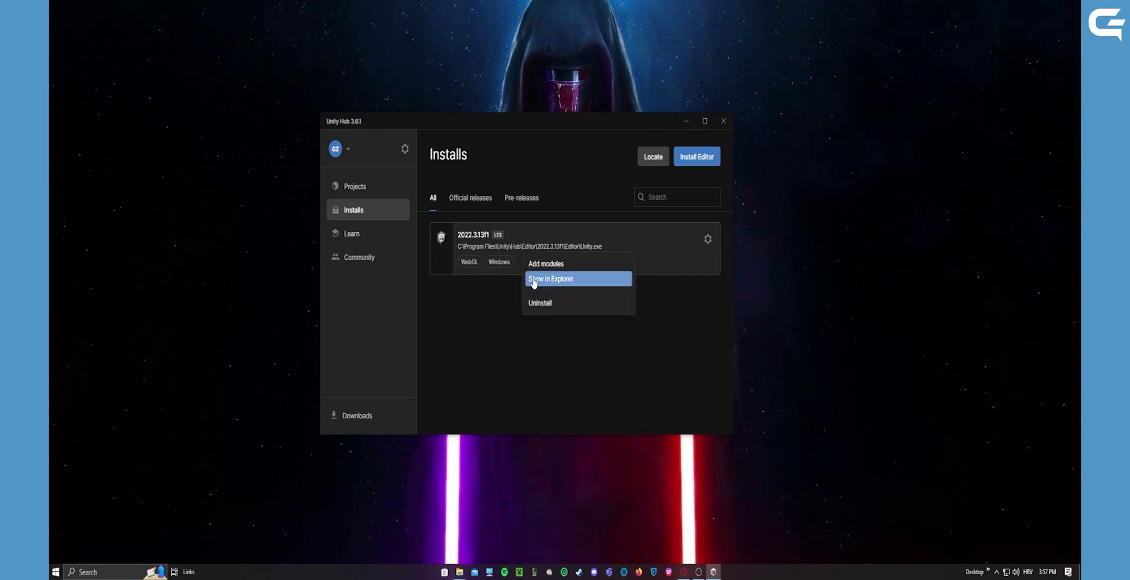
pyautogui.click(533, 281)
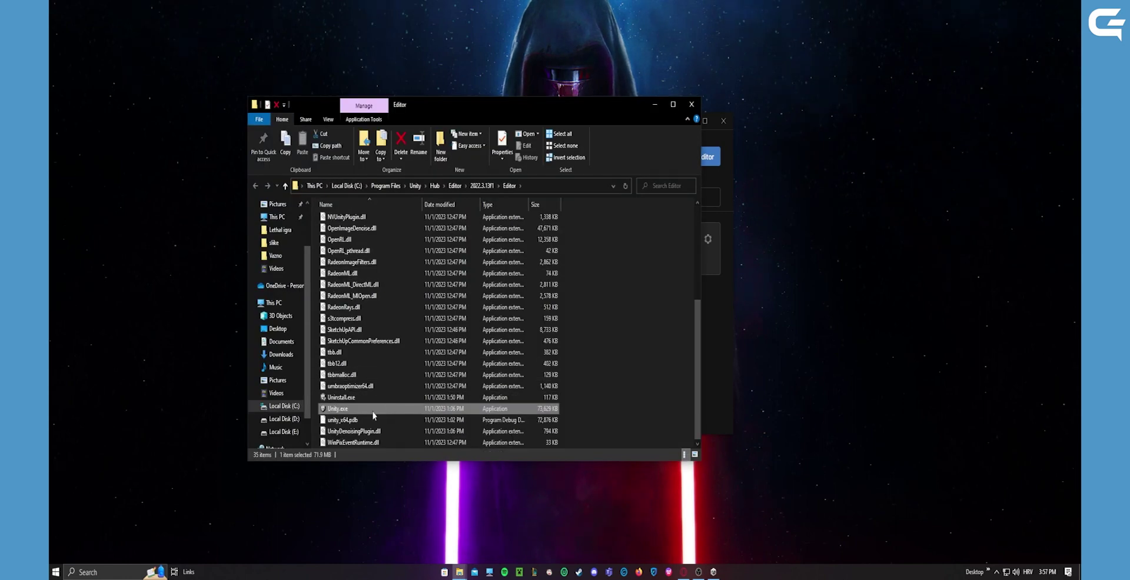
# Launch Unity.exe from the Editor folder and bring up Unity Hub's project list.
pyautogui.doubleClick(356, 410)
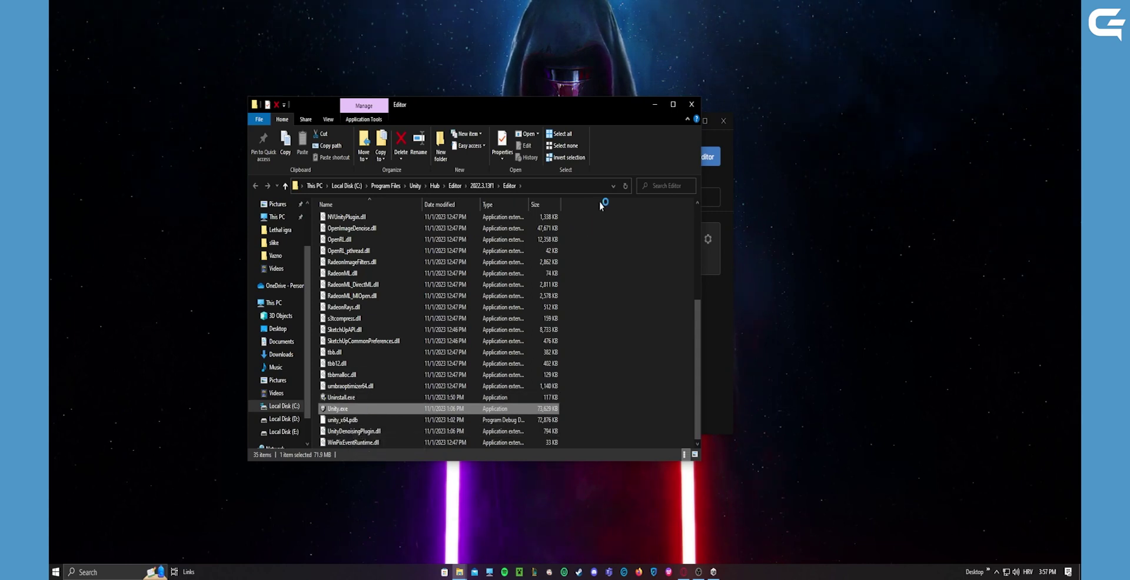
pyautogui.moveTo(618, 106); pyautogui.dragTo(652, 143)
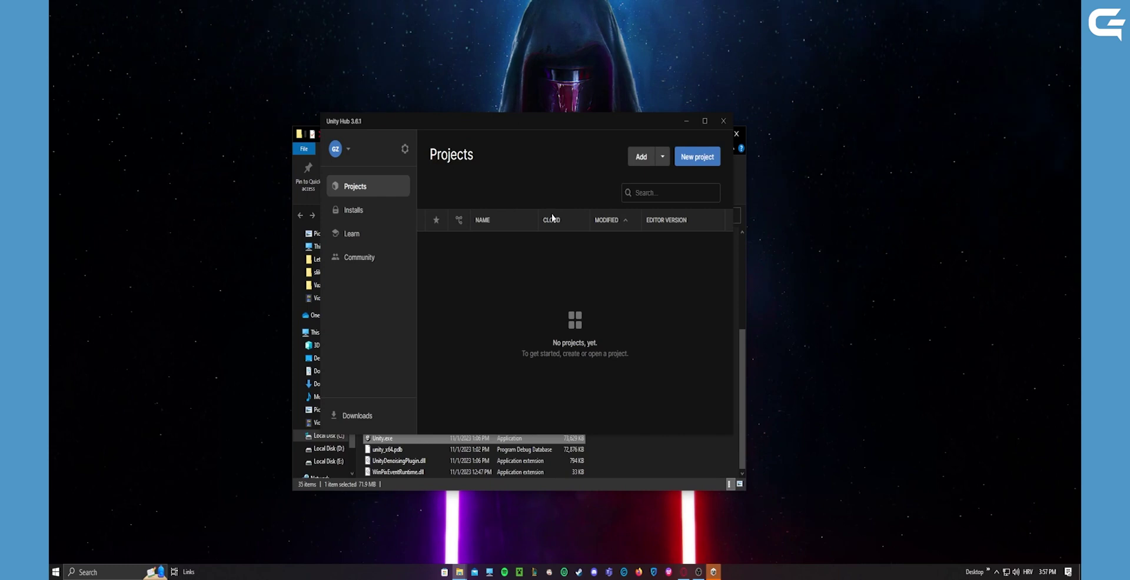
pyautogui.click(498, 164)
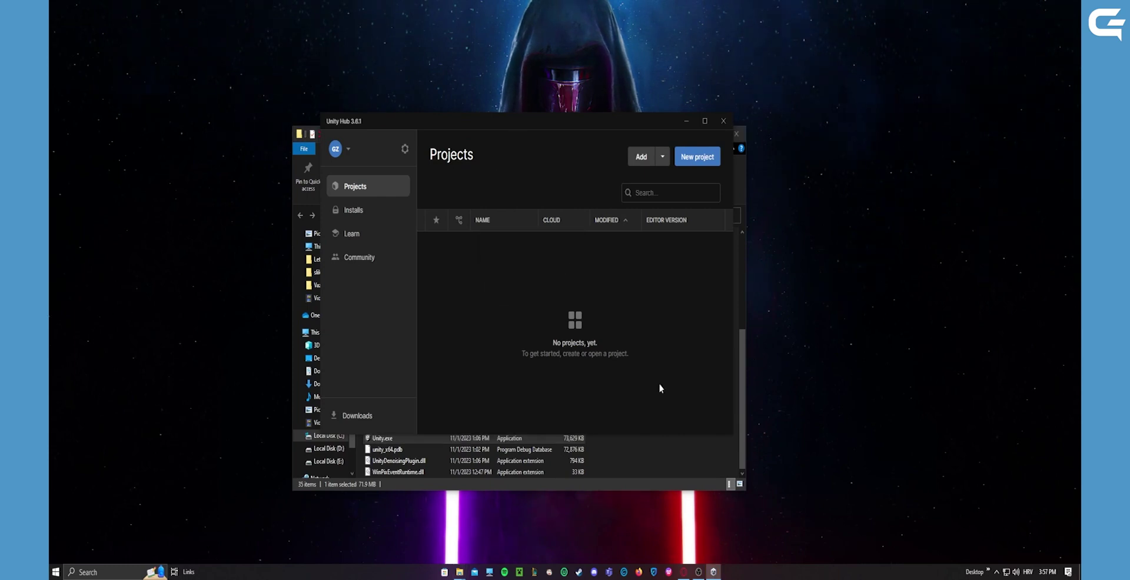
# Start a new project in Unity Hub and look through the available project templates.
pyautogui.moveTo(712, 572)
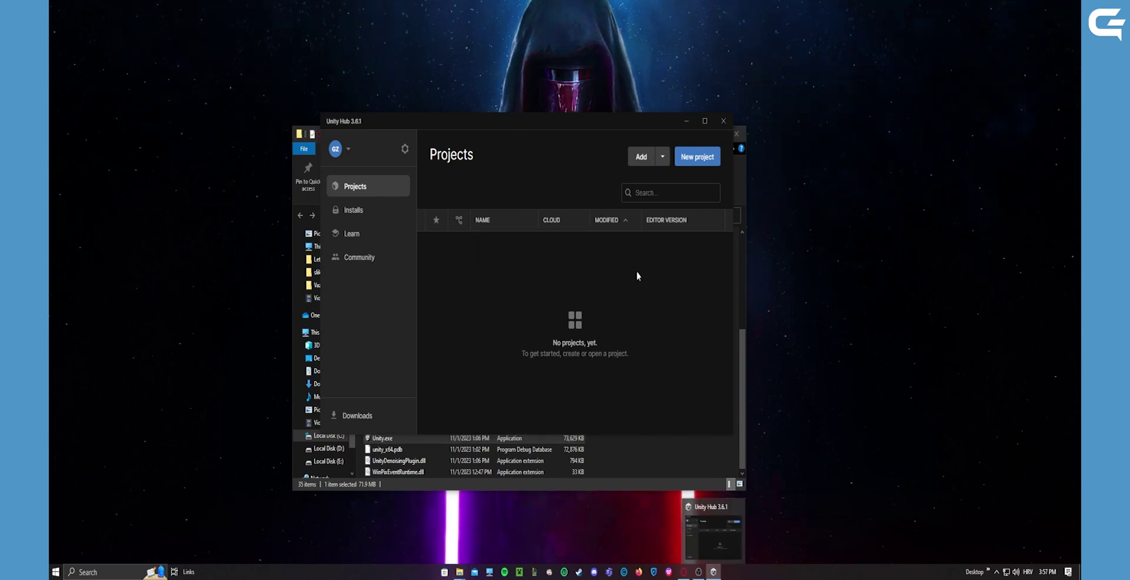
pyautogui.moveTo(443, 131); pyautogui.dragTo(449, 170)
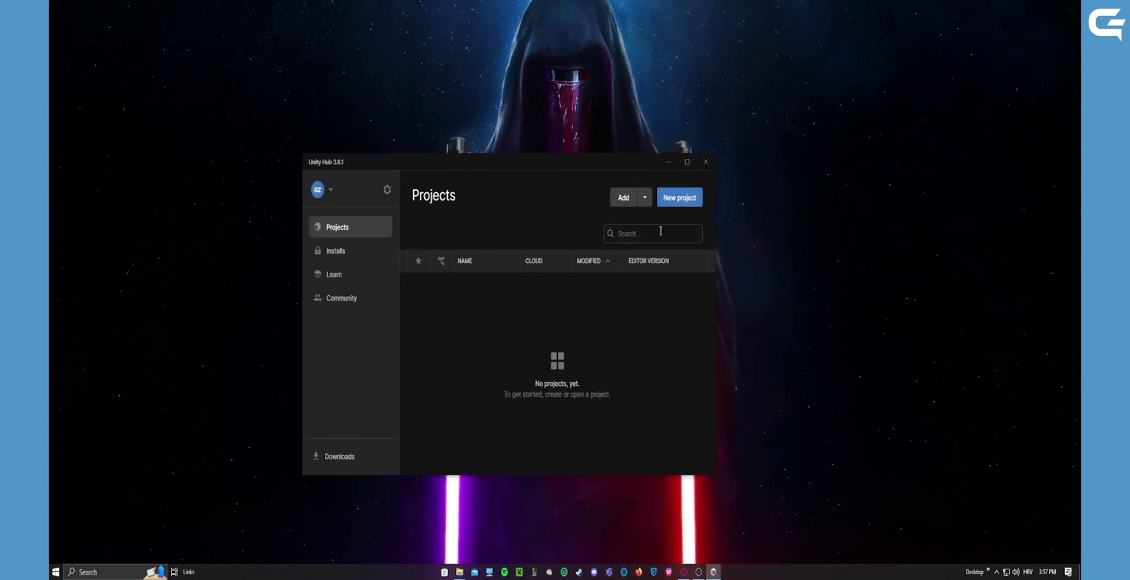
pyautogui.click(678, 196)
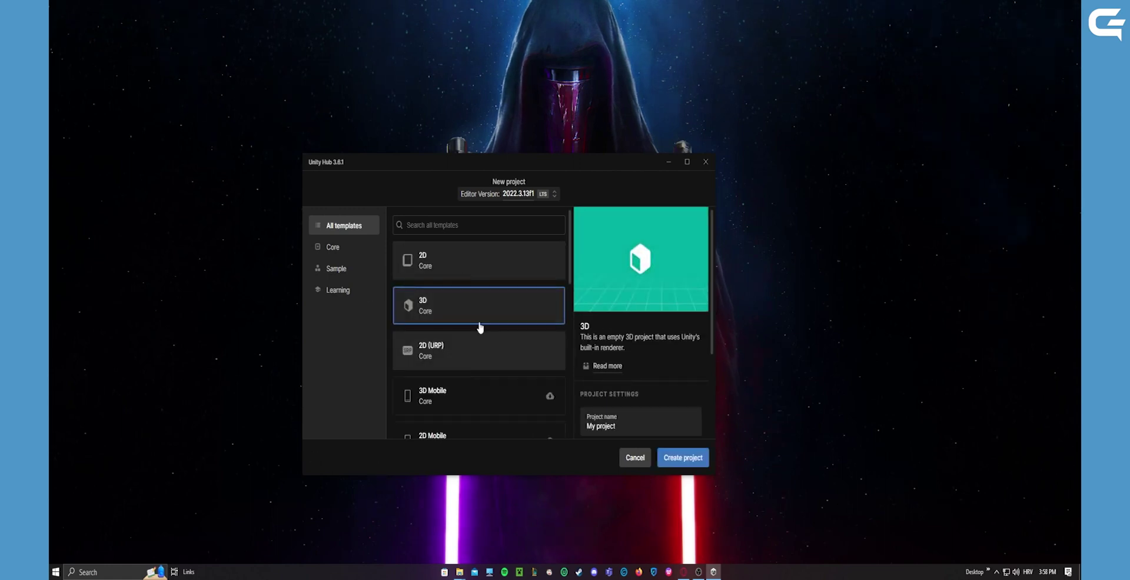
pyautogui.scroll(-3, 465, 330)
pyautogui.scroll(5, 460, 334)
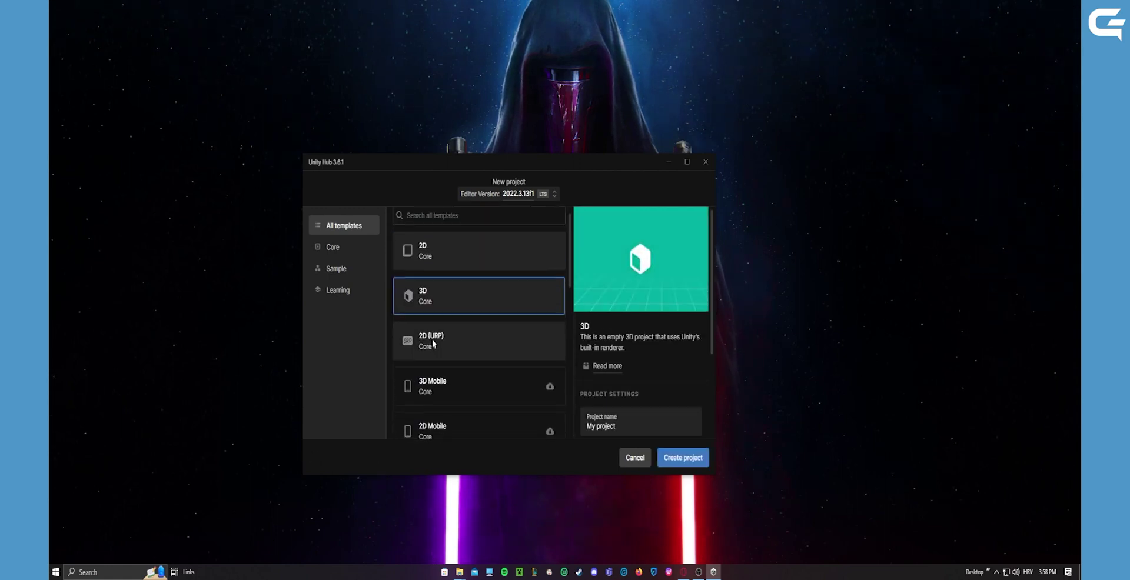
pyautogui.scroll(-1, 454, 317)
pyautogui.scroll(2, 457, 353)
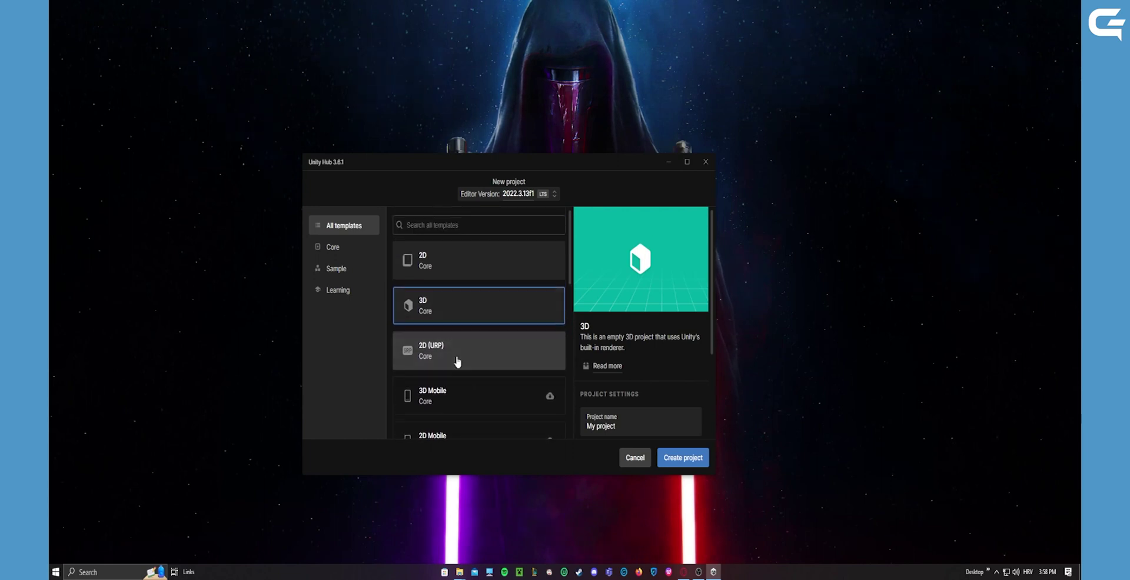
# Create the project from the 2D Core template and let it open in the Unity Editor.
pyautogui.click(438, 273)
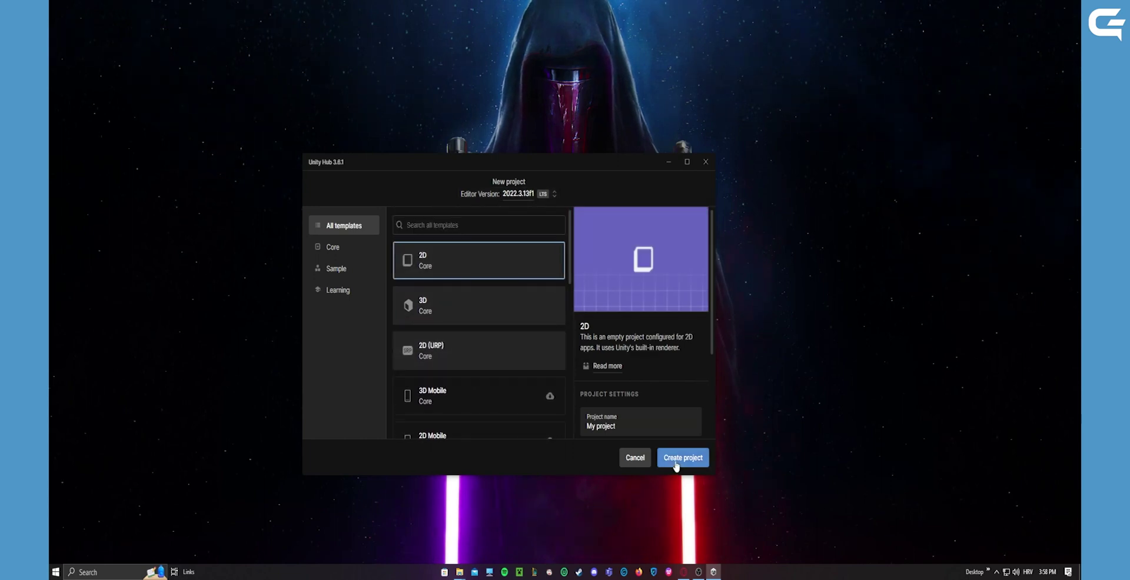
pyautogui.click(676, 465)
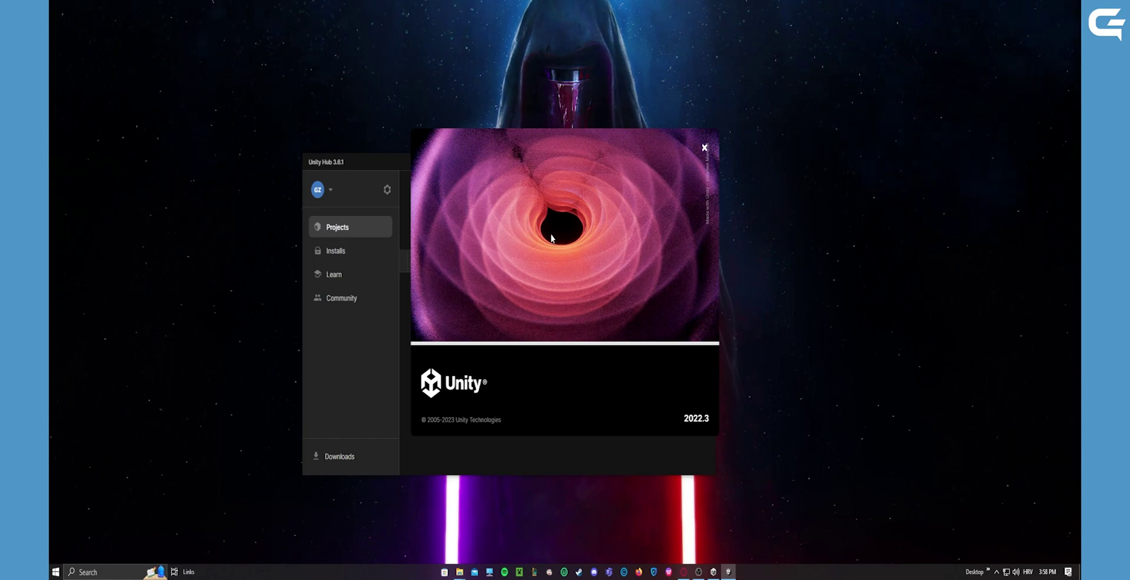
pyautogui.moveTo(366, 168); pyautogui.dragTo(354, 337)
pyautogui.click(657, 324)
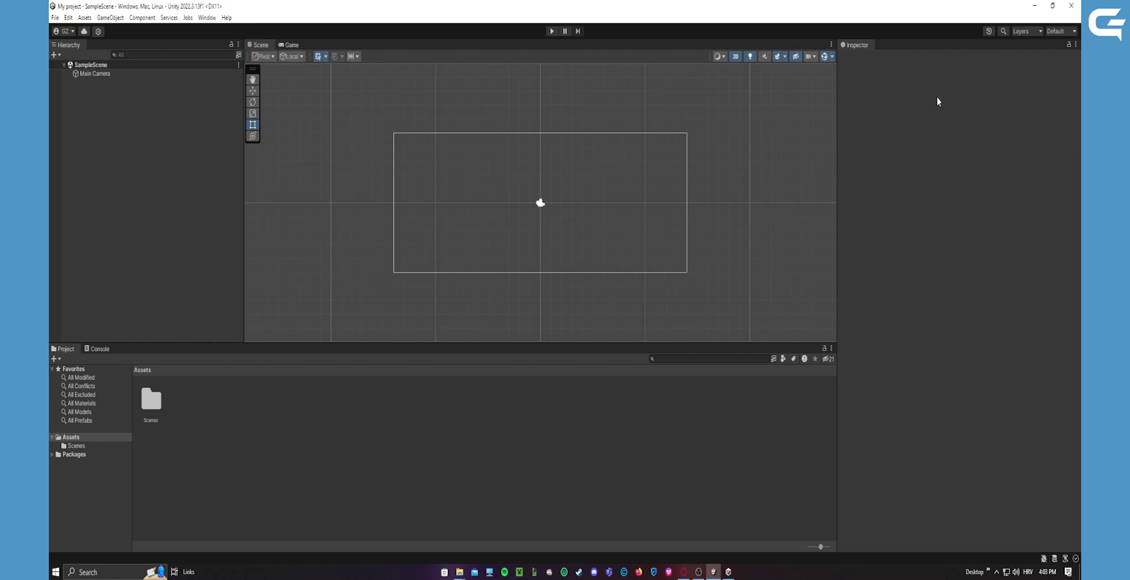
# Minimize the Unity Editor, view the Visual Studio 2022 editions on the downloads page in the browser, and return to the desktop.
pyautogui.click(1034, 6)
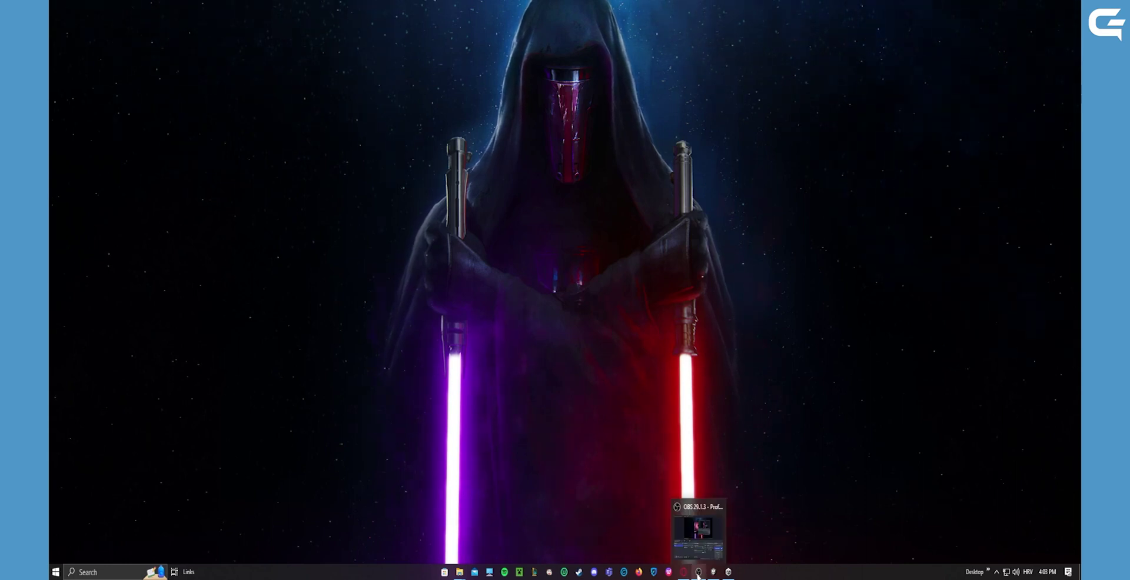
pyautogui.click(684, 573)
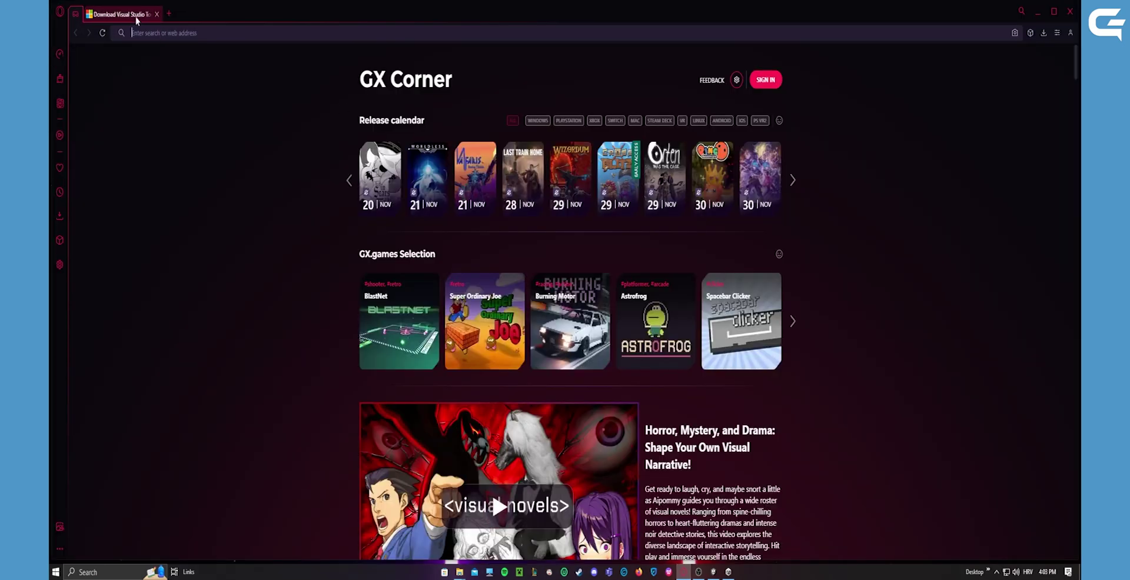
pyautogui.scroll(-2, 368, 277)
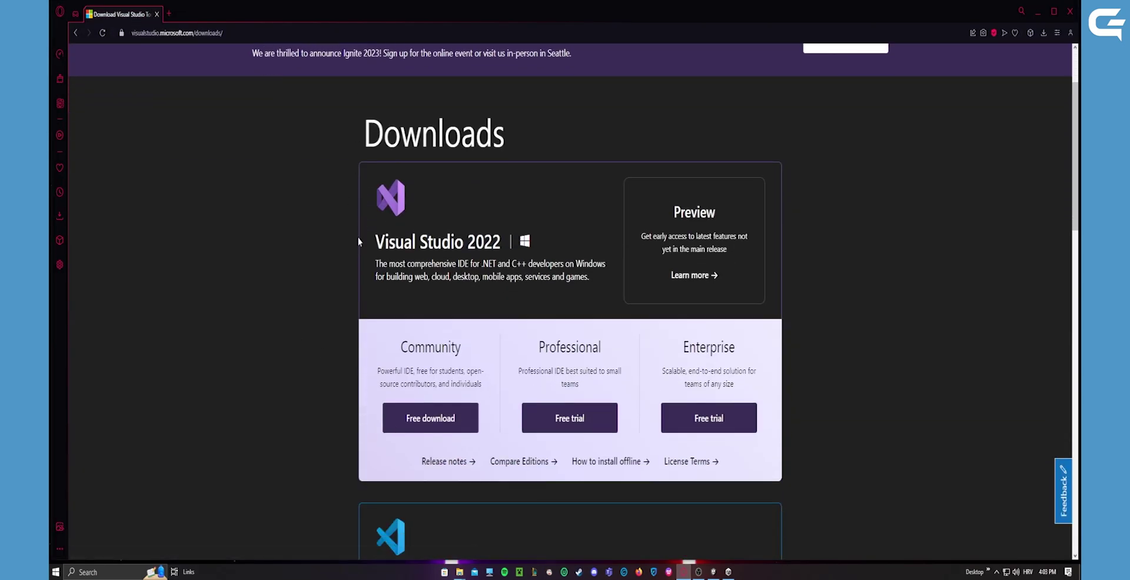
pyautogui.click(1038, 12)
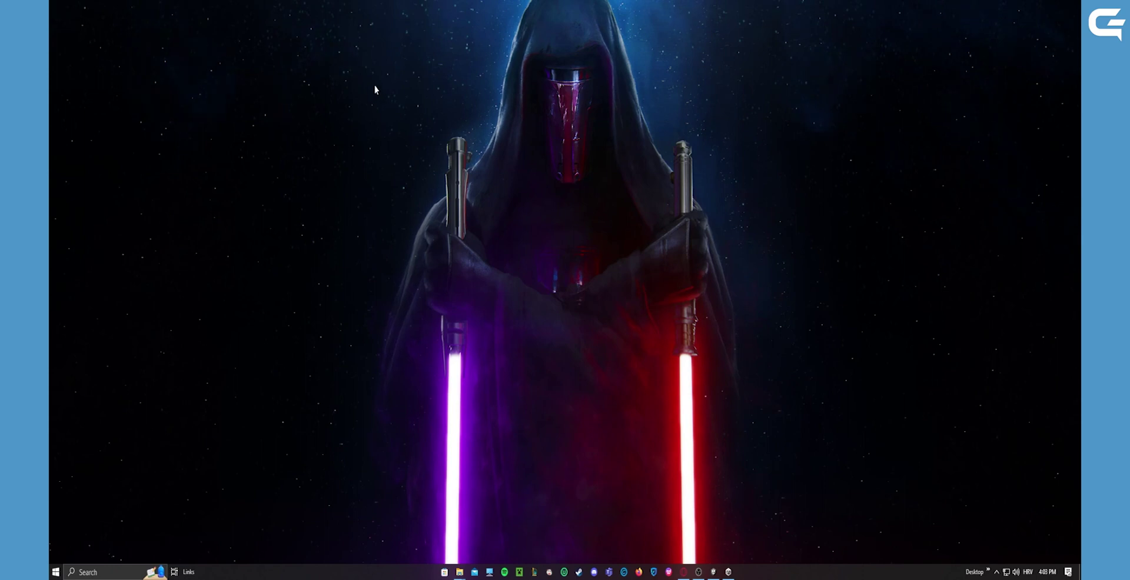